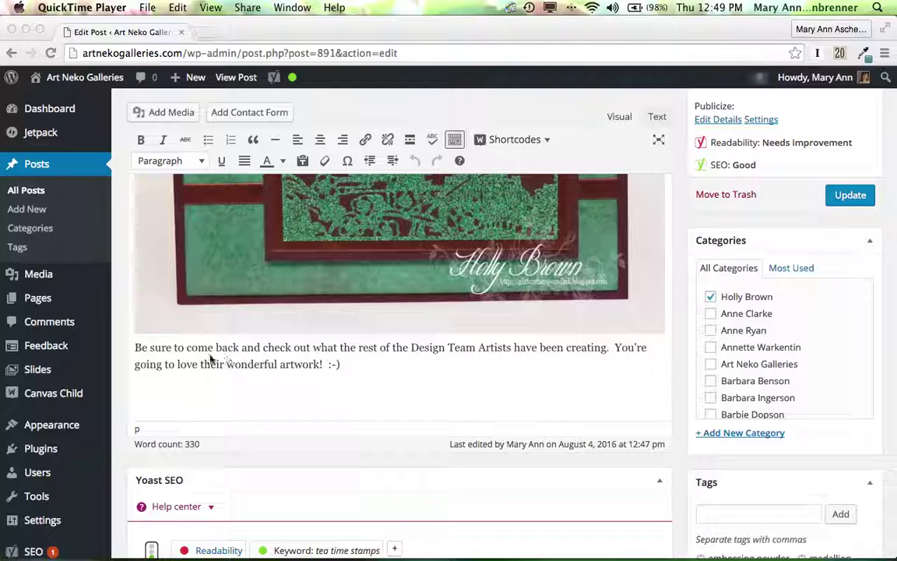
- Place the cursor after the closing paragraph and pick the Heartflower 2 mandala image from the Media Library
{"action": "left_click", "coordinate": [141, 399]}
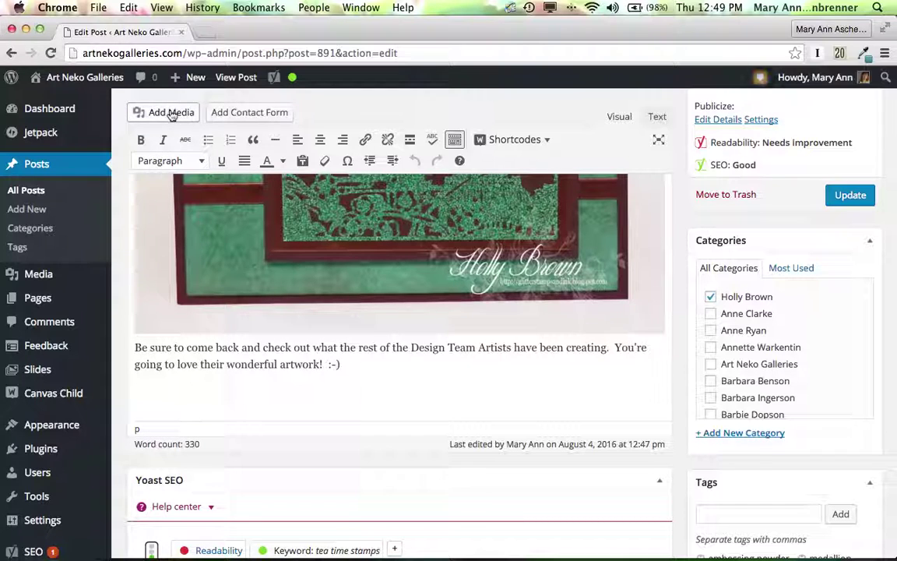
{"action": "left_click", "coordinate": [169, 113]}
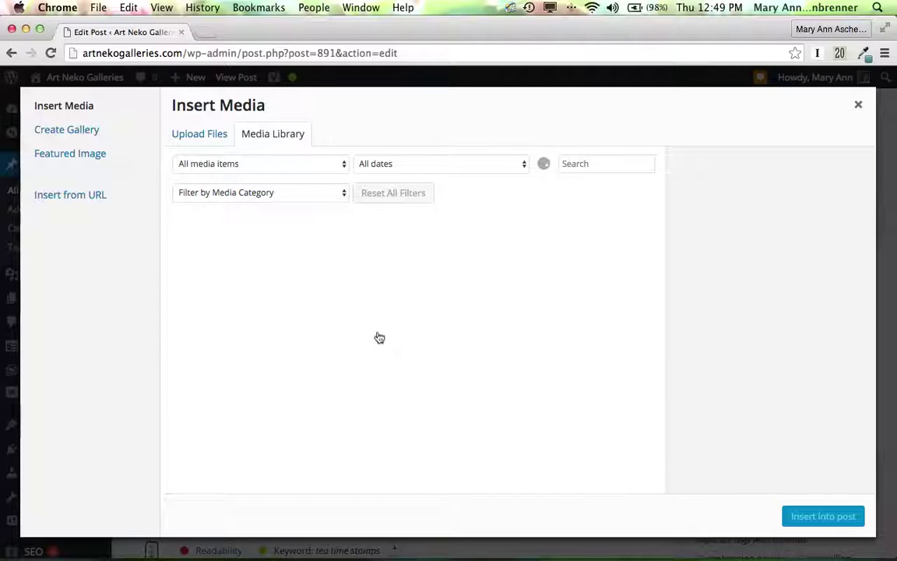
{"action": "scroll", "coordinate": [379, 336], "scroll_direction": "down", "scroll_amount": 10}
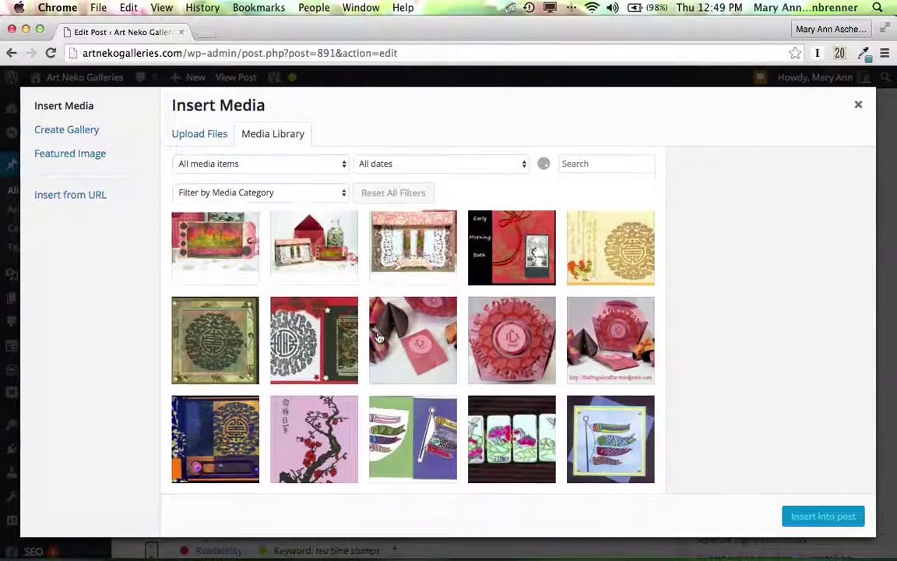
{"action": "scroll", "coordinate": [378, 336], "scroll_direction": "up", "scroll_amount": 1}
{"action": "scroll", "coordinate": [378, 337], "scroll_direction": "down", "scroll_amount": 5}
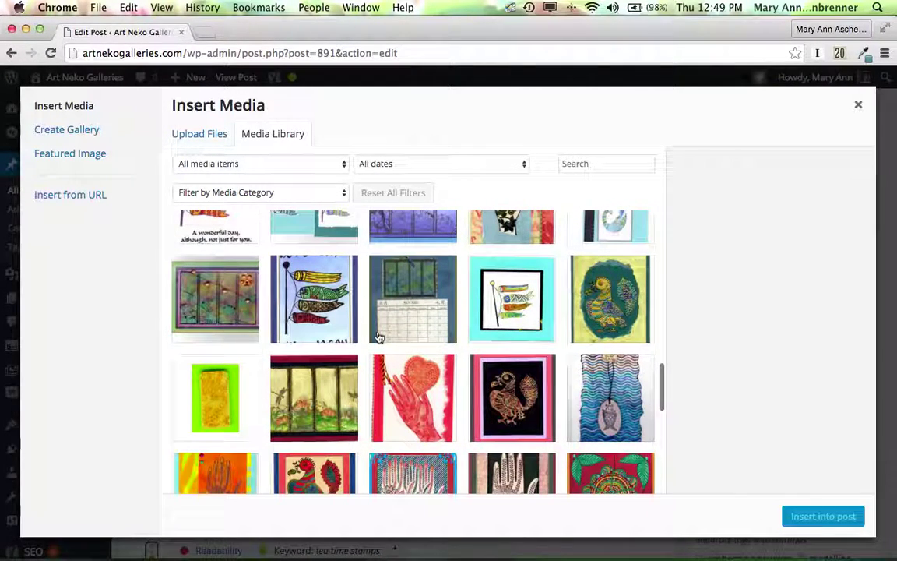
{"action": "scroll", "coordinate": [378, 336], "scroll_direction": "down", "scroll_amount": 3}
{"action": "scroll", "coordinate": [379, 336], "scroll_direction": "down", "scroll_amount": 2}
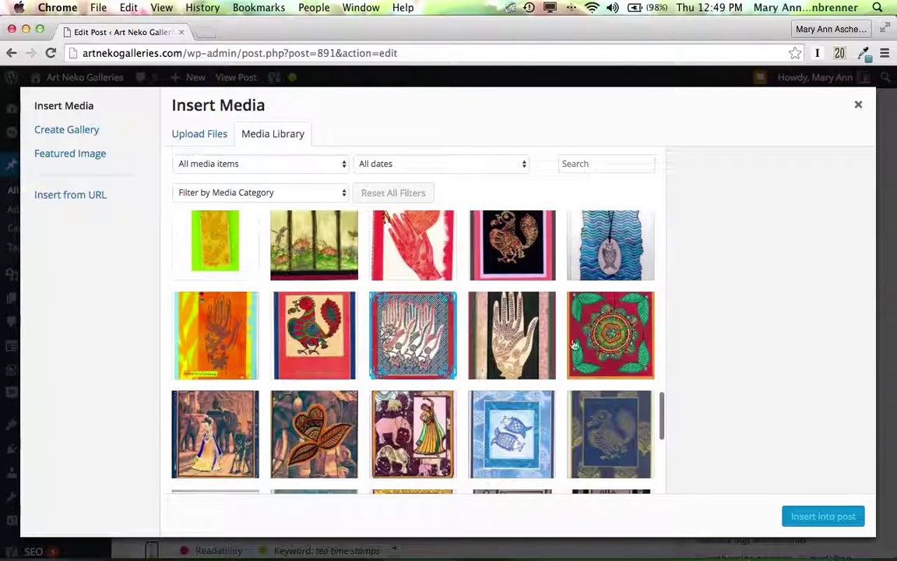
{"action": "left_click", "coordinate": [584, 336]}
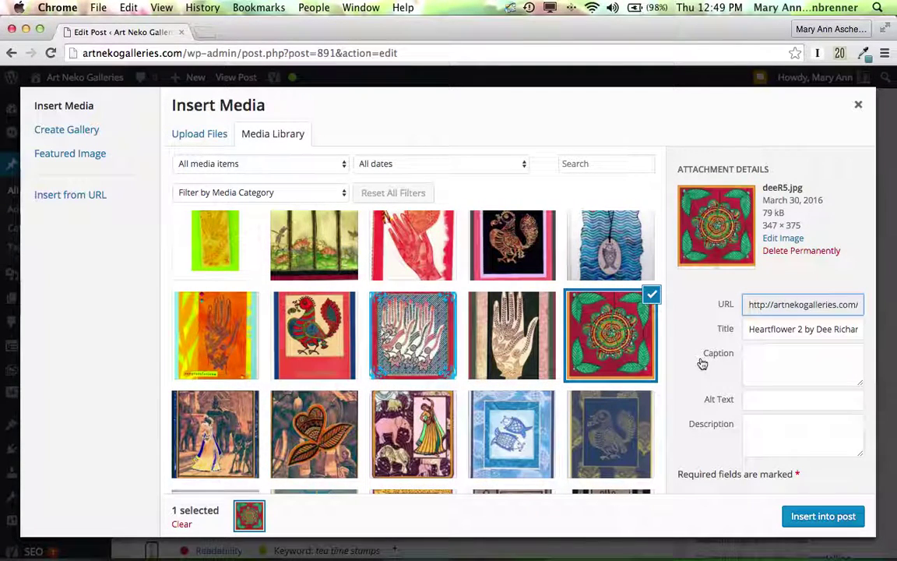
- Confirm Link To is Attachment Page and insert the Heartflower 2 image into the post
{"action": "scroll", "coordinate": [700, 364], "scroll_direction": "down", "scroll_amount": 10}
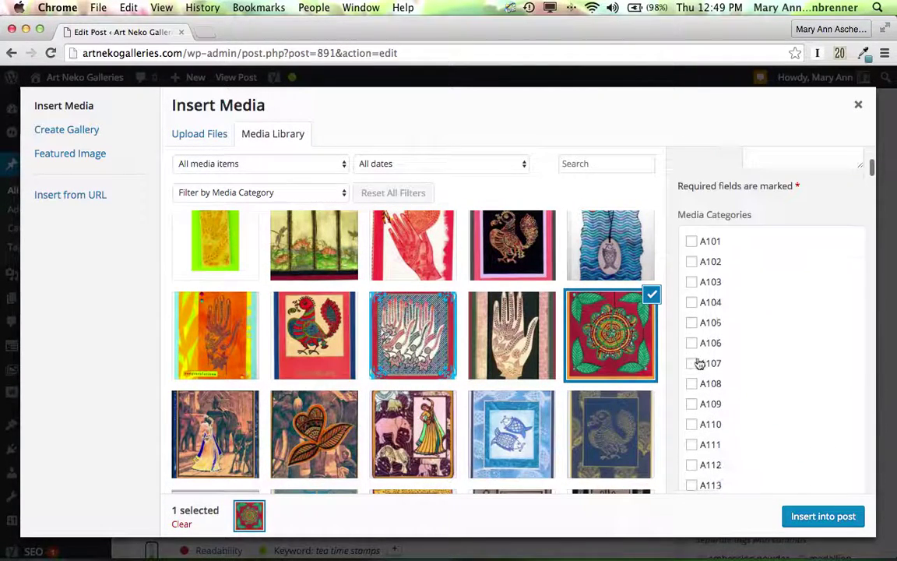
{"action": "scroll", "coordinate": [699, 363], "scroll_direction": "down", "scroll_amount": 20}
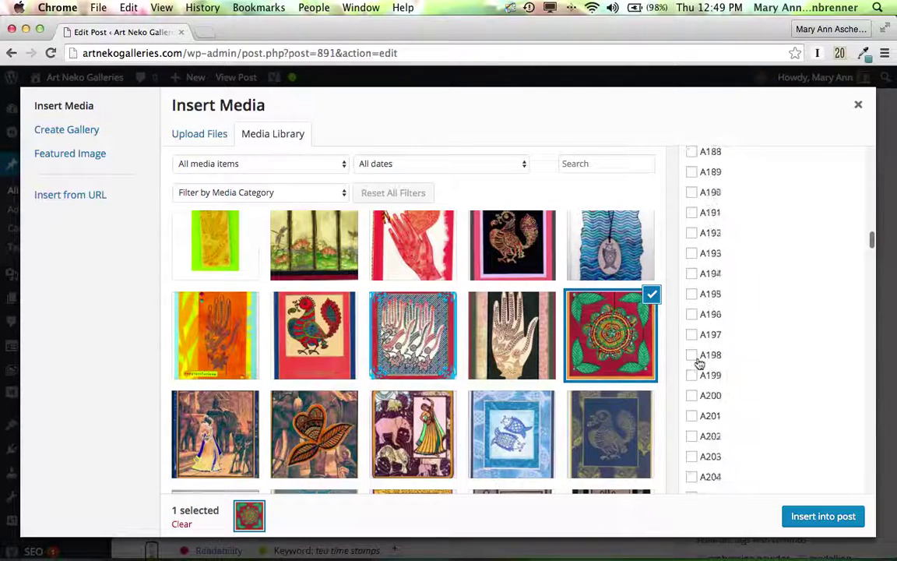
{"action": "scroll", "coordinate": [699, 364], "scroll_direction": "down", "scroll_amount": 20}
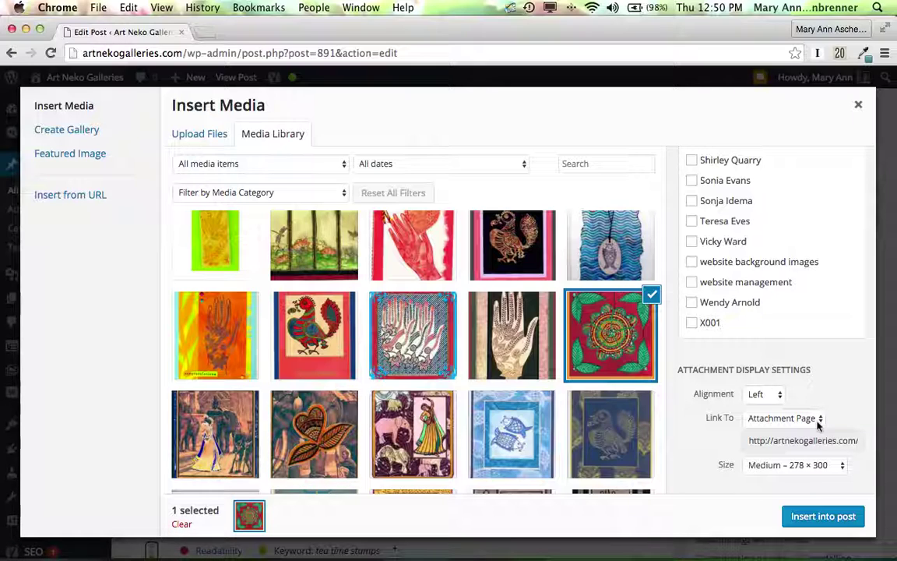
{"action": "left_click", "coordinate": [831, 444]}
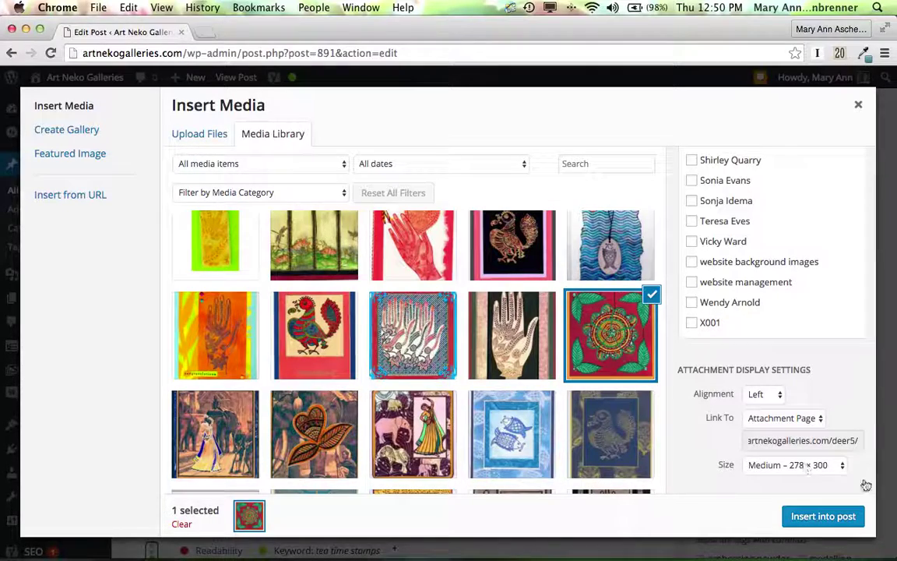
{"action": "left_click", "coordinate": [843, 517]}
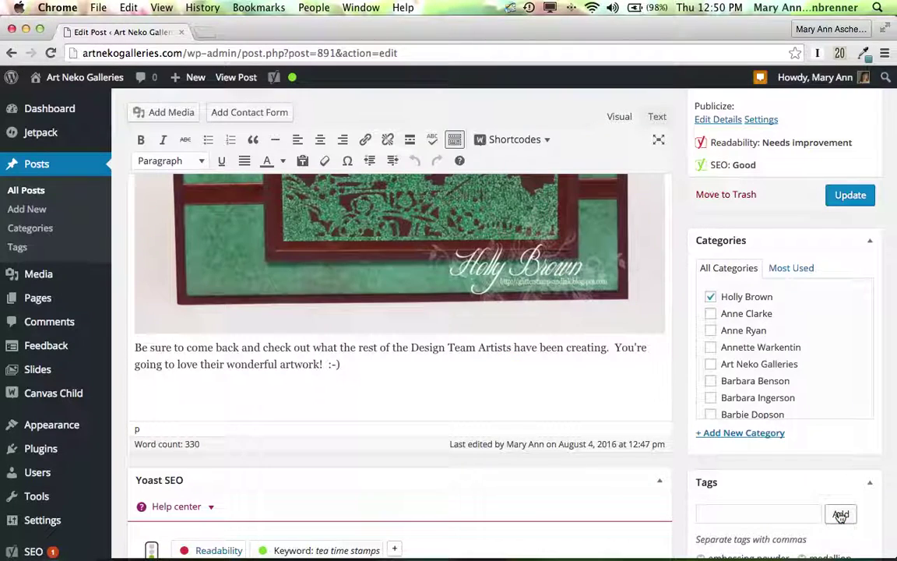
- Inspect the inserted mandala image's Image Details and close them without changes
{"action": "scroll", "coordinate": [553, 403], "scroll_direction": "down", "scroll_amount": 3}
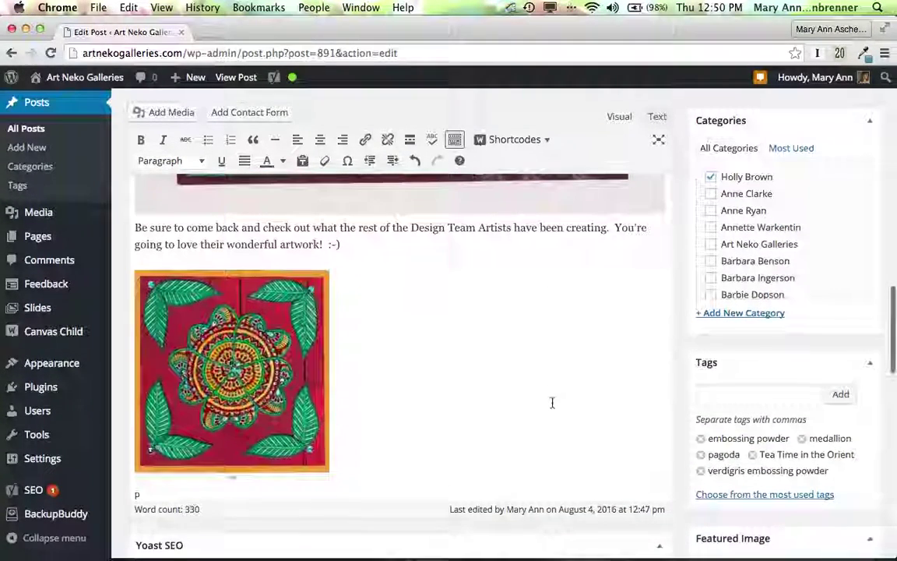
{"action": "left_click", "coordinate": [248, 291]}
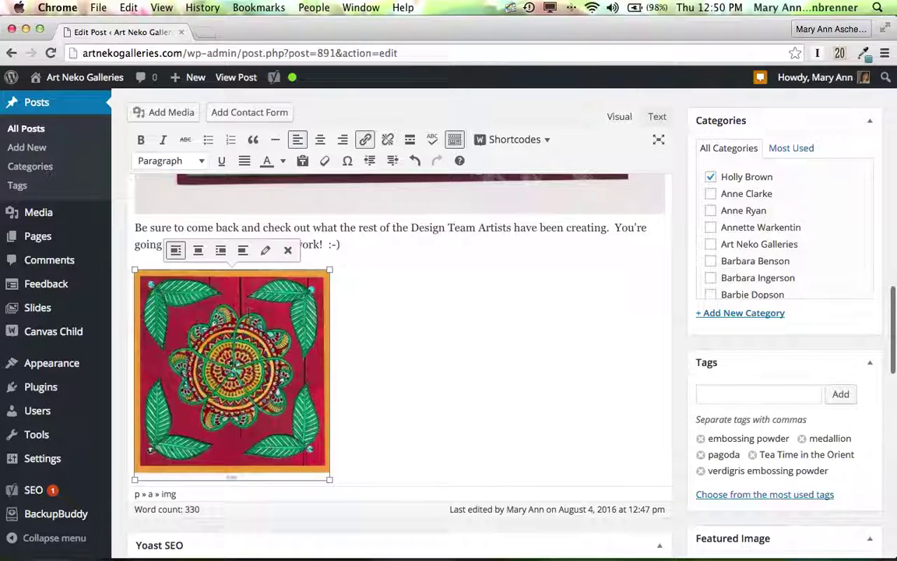
{"action": "left_click", "coordinate": [265, 250]}
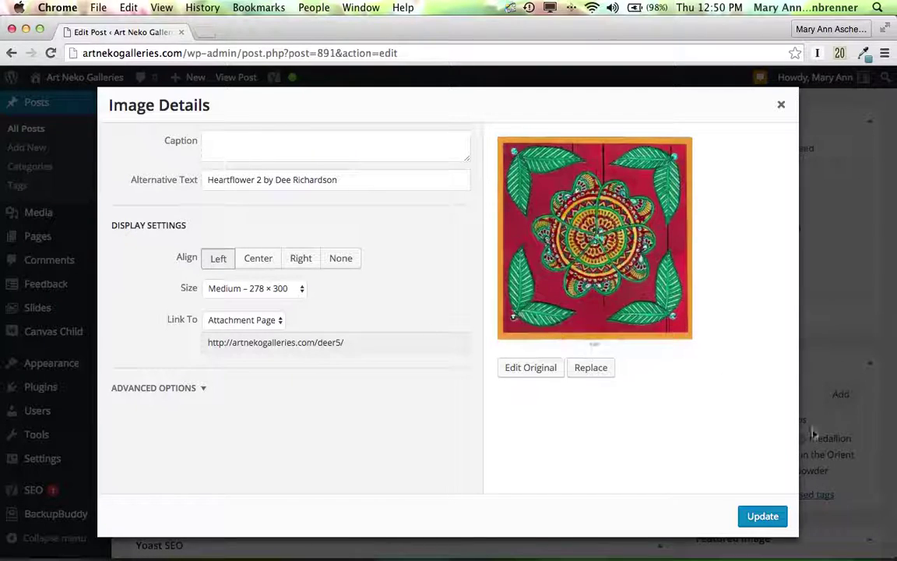
{"action": "left_click", "coordinate": [781, 105]}
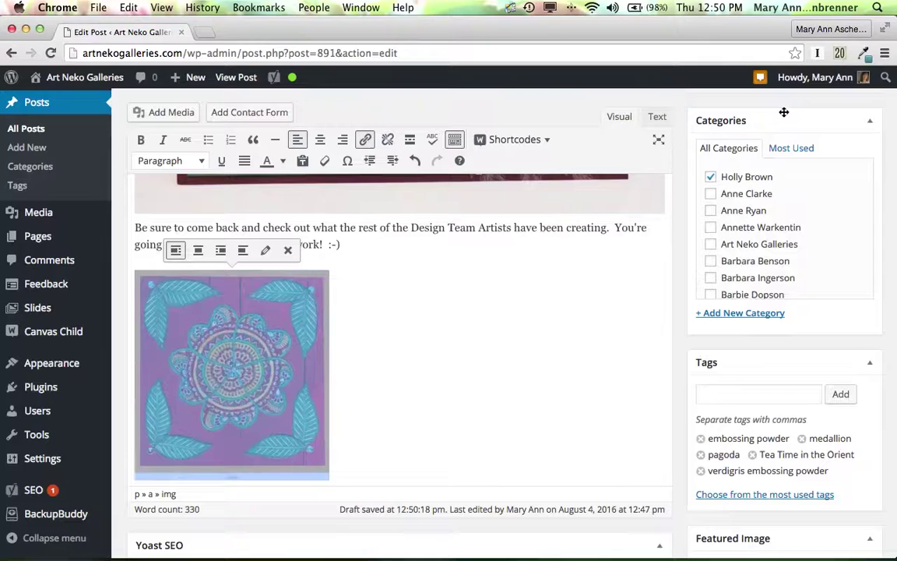
- Update the post with the mandala image in place
{"action": "left_click", "coordinate": [491, 383]}
{"action": "scroll", "coordinate": [669, 301], "scroll_direction": "up", "scroll_amount": 2}
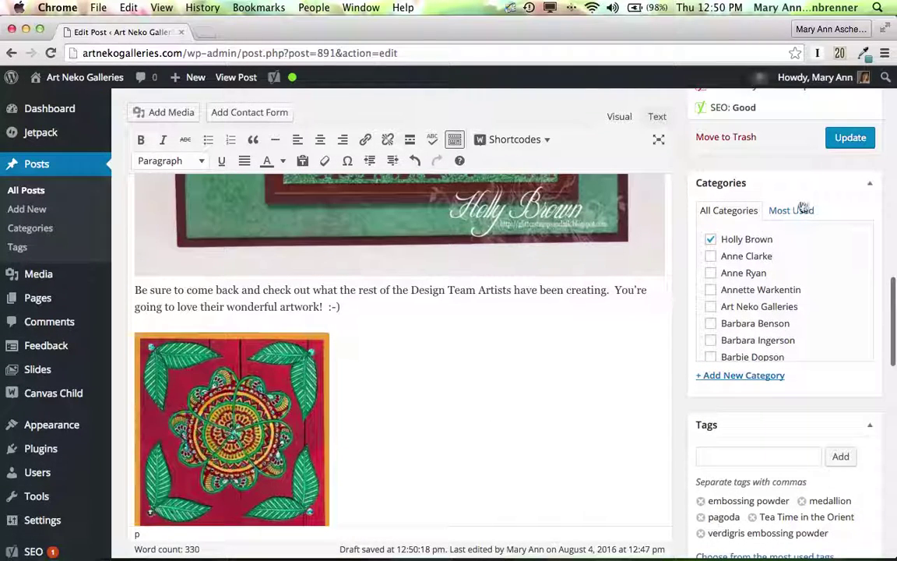
{"action": "left_click", "coordinate": [850, 140]}
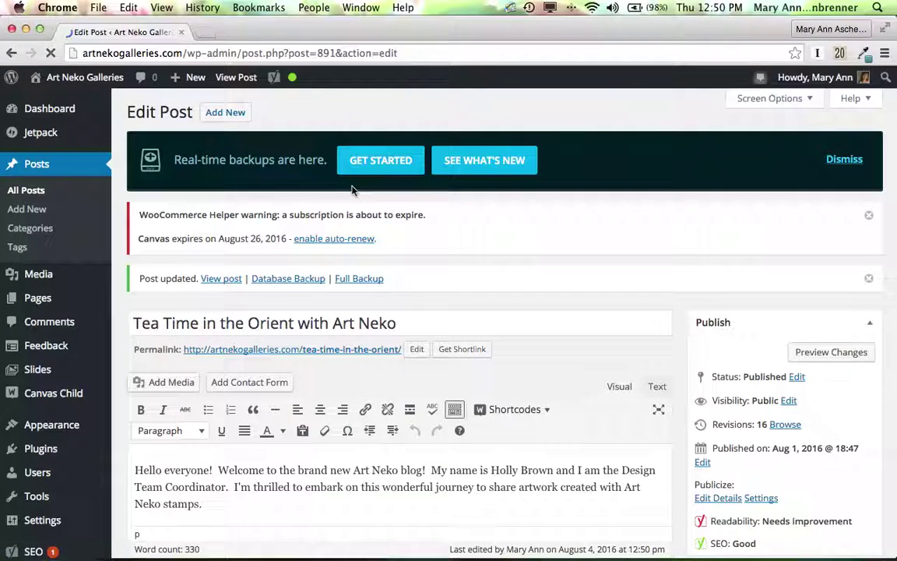
- View the live post, test the mandala image's link, then return to Edit Post
{"action": "left_click", "coordinate": [237, 81]}
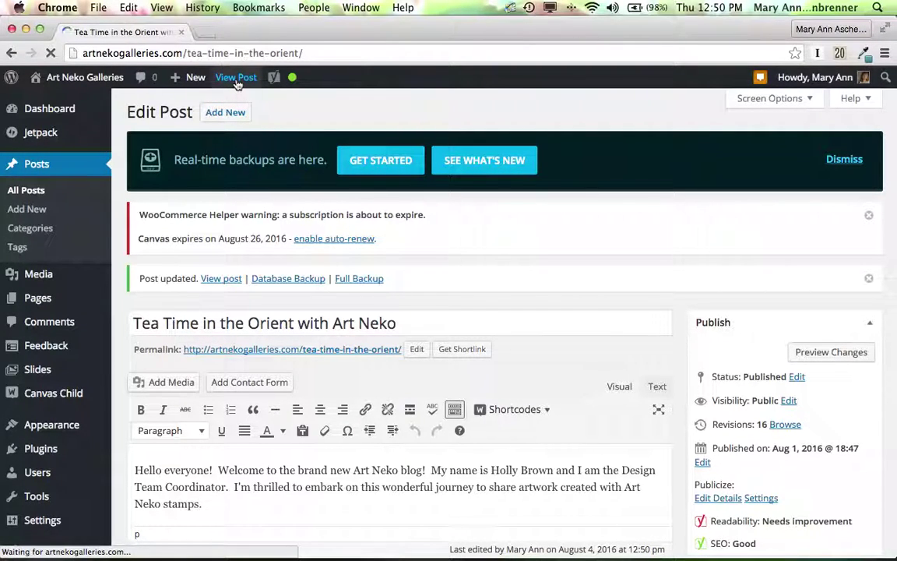
{"action": "scroll", "coordinate": [406, 319], "scroll_direction": "down", "scroll_amount": 10}
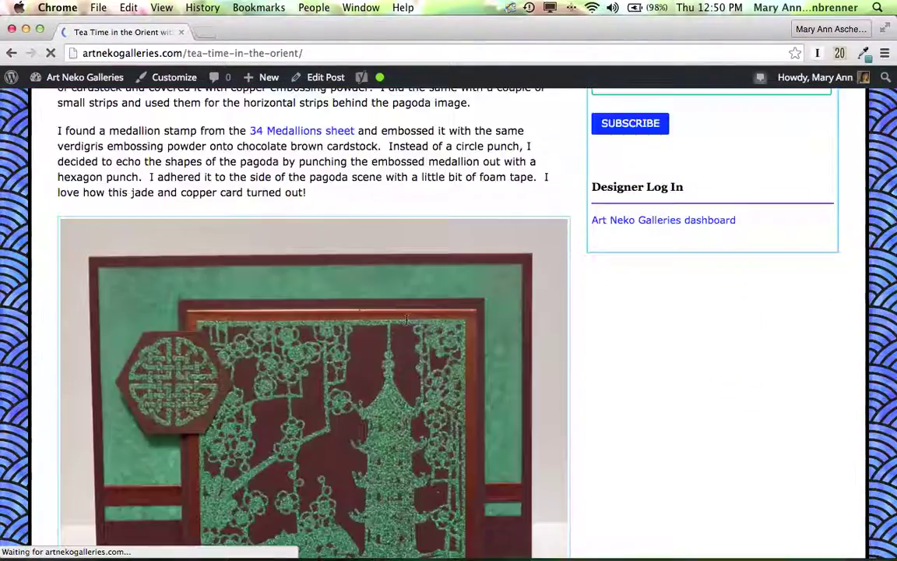
{"action": "scroll", "coordinate": [406, 320], "scroll_direction": "down", "scroll_amount": 10}
{"action": "scroll", "coordinate": [405, 319], "scroll_direction": "up", "scroll_amount": 15}
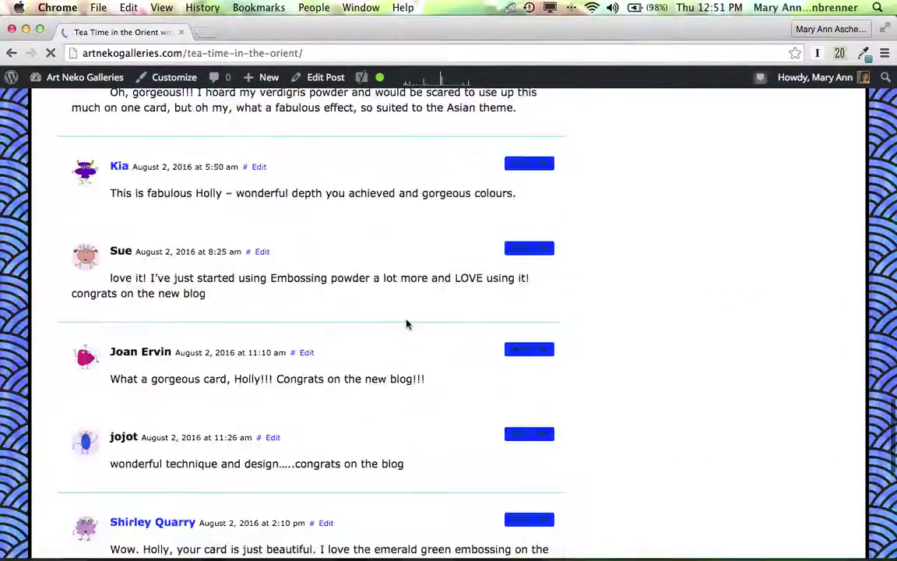
{"action": "scroll", "coordinate": [406, 319], "scroll_direction": "up", "scroll_amount": 3}
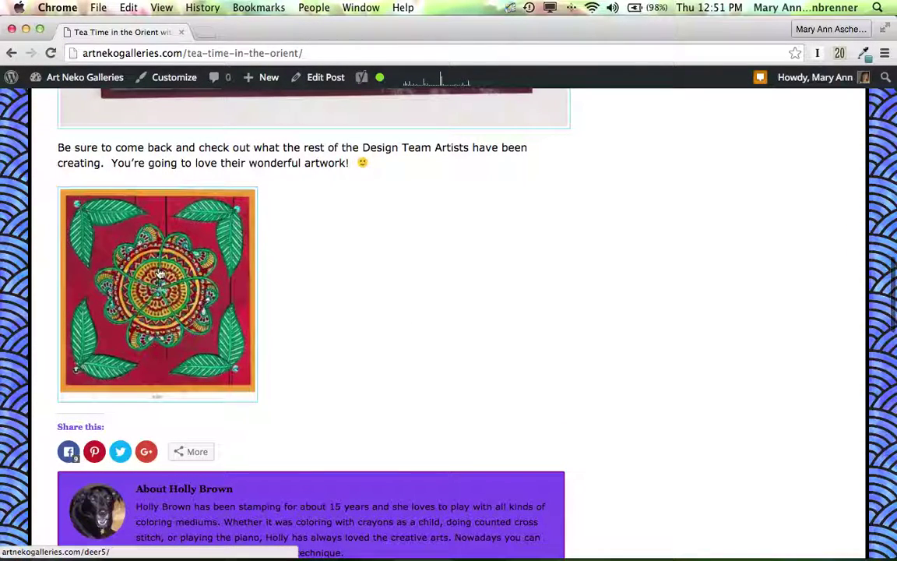
{"action": "left_click", "coordinate": [158, 278]}
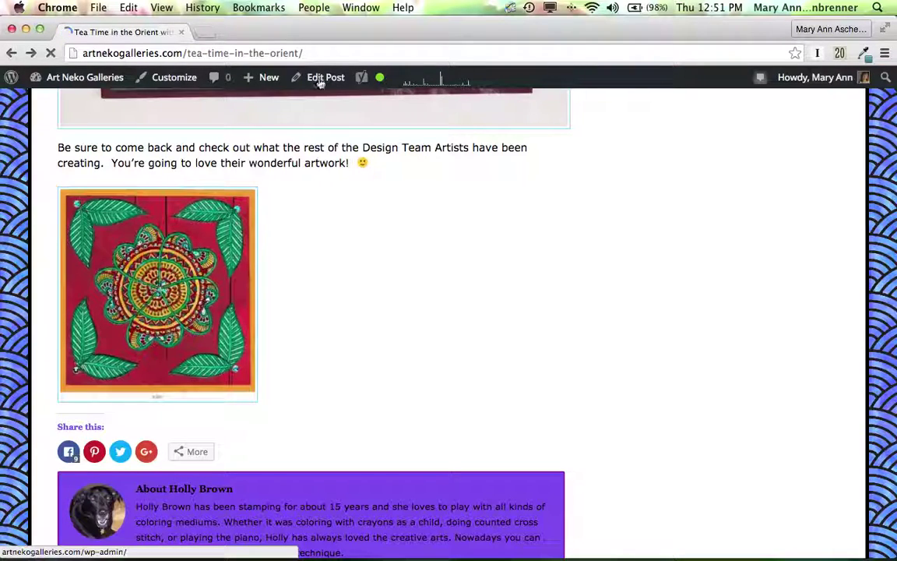
{"action": "left_click", "coordinate": [320, 79]}
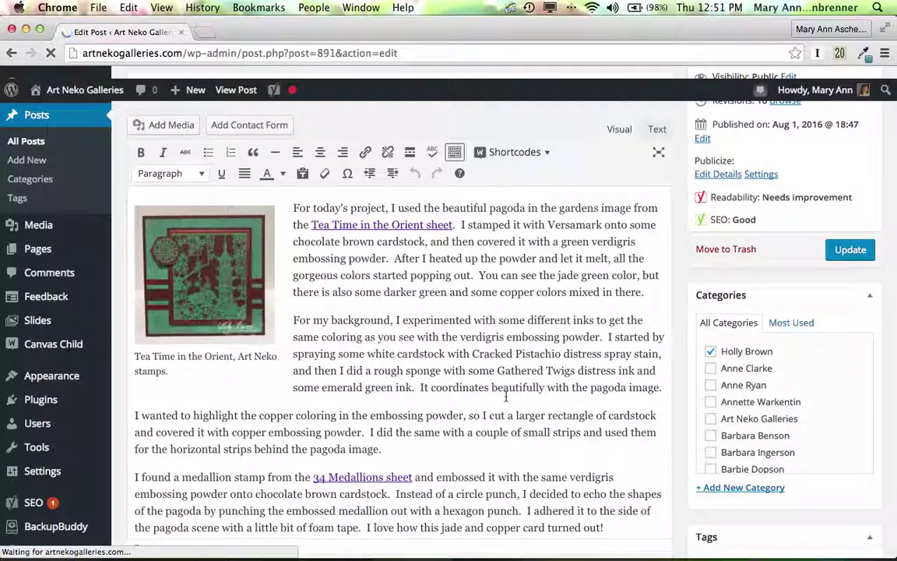
- Change the Heartflower image's Link To from Custom URL to Attachment Page and apply it
{"action": "scroll", "coordinate": [505, 400], "scroll_direction": "down", "scroll_amount": 10}
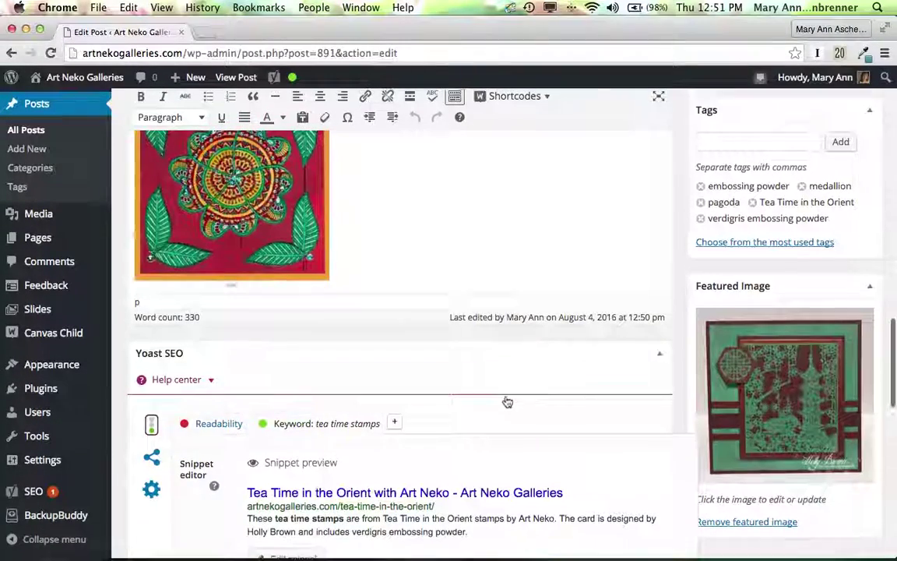
{"action": "scroll", "coordinate": [505, 397], "scroll_direction": "up", "scroll_amount": 2}
{"action": "scroll", "coordinate": [505, 397], "scroll_direction": "up", "scroll_amount": 1}
{"action": "left_click", "coordinate": [208, 331]}
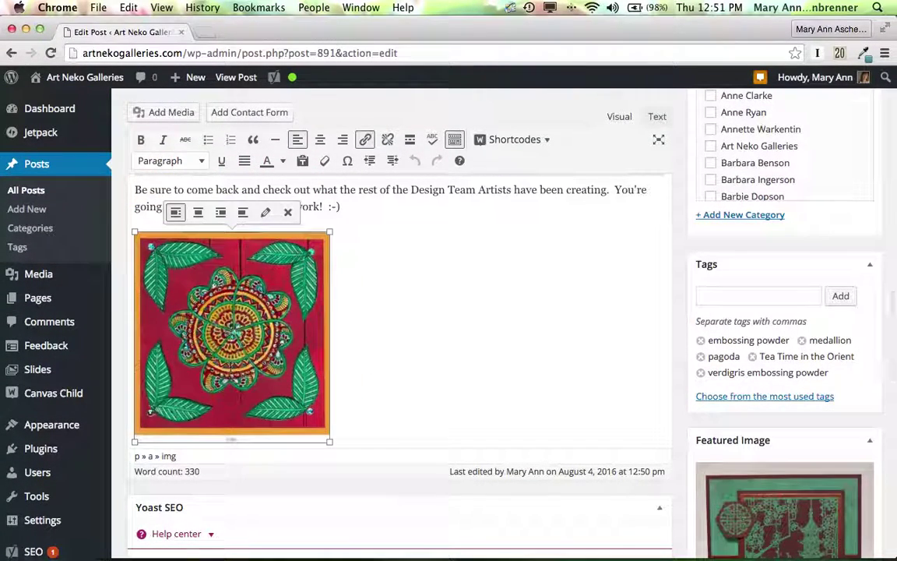
{"action": "left_click", "coordinate": [265, 213]}
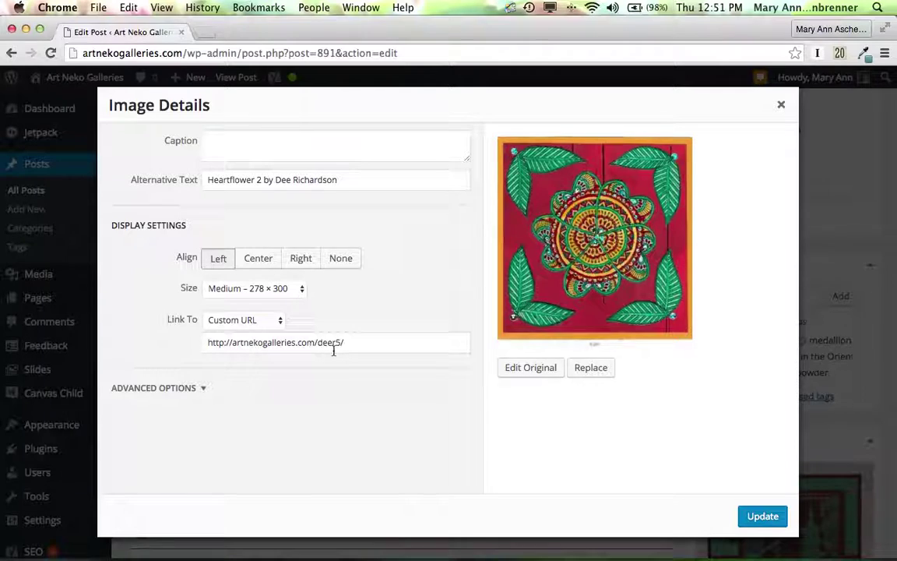
{"action": "left_click", "coordinate": [279, 320]}
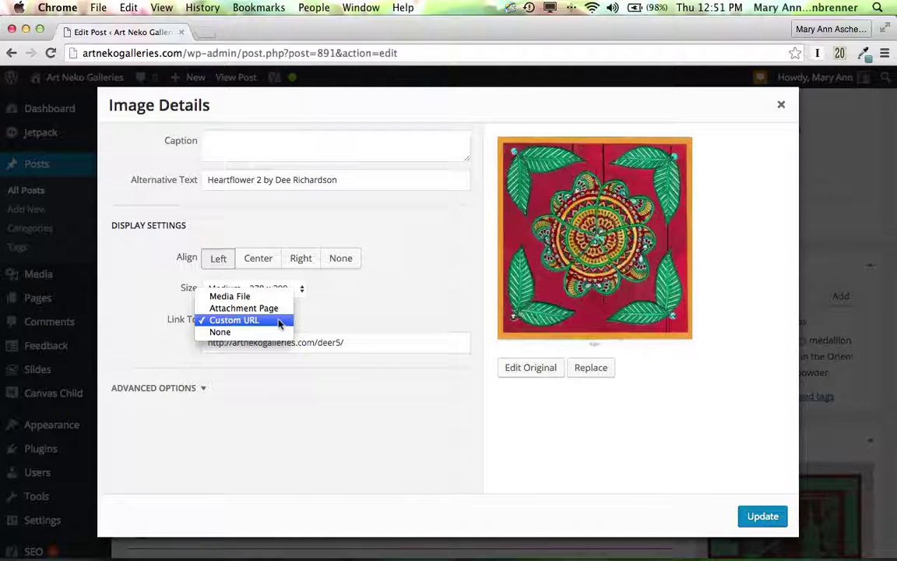
{"action": "left_click", "coordinate": [279, 311]}
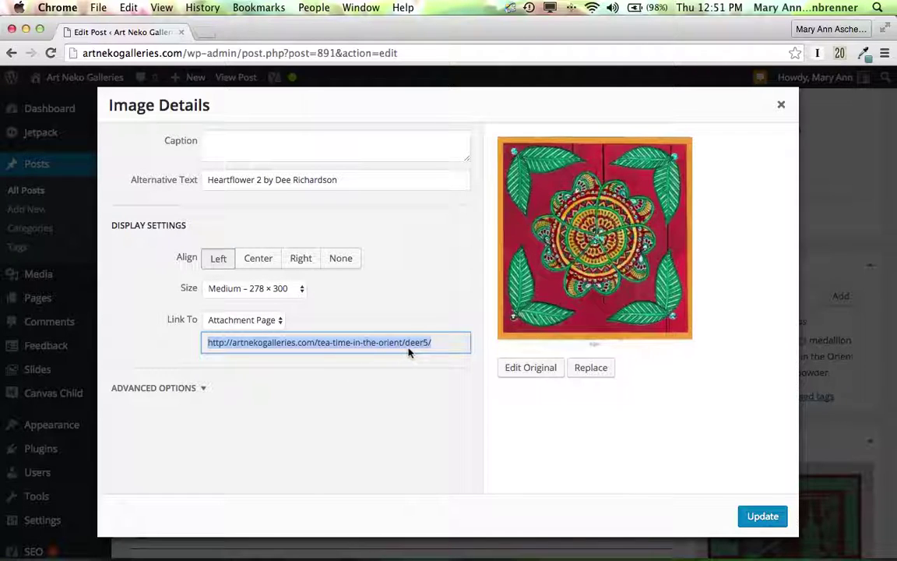
{"action": "left_click", "coordinate": [762, 516]}
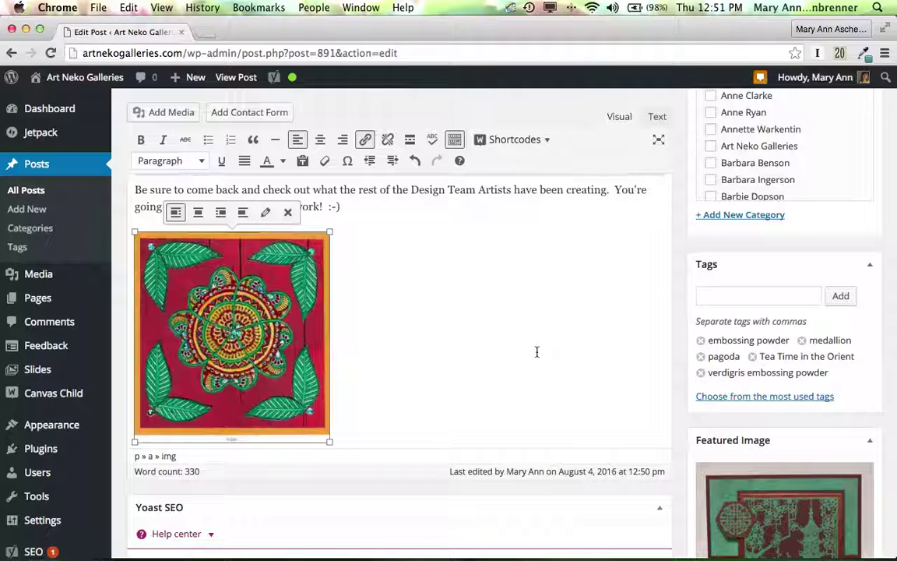
- Update the post so the Attachment Page image link is saved
{"action": "scroll", "coordinate": [536, 352], "scroll_direction": "up", "scroll_amount": 5}
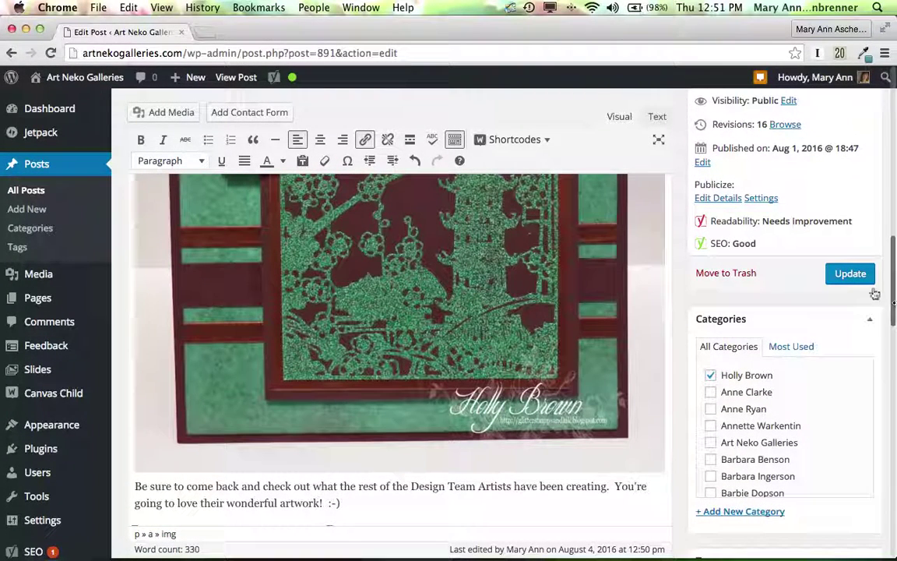
{"action": "left_click", "coordinate": [845, 276]}
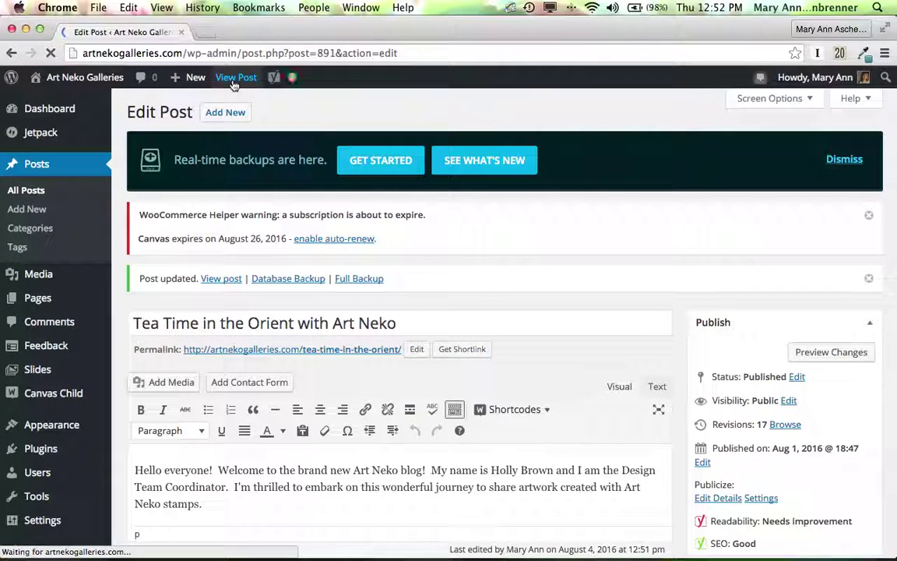
- Follow the Heartflower image on the live post to its tea-time-in-the-orient/deer5/ attachment page, then return
{"action": "left_click", "coordinate": [233, 81]}
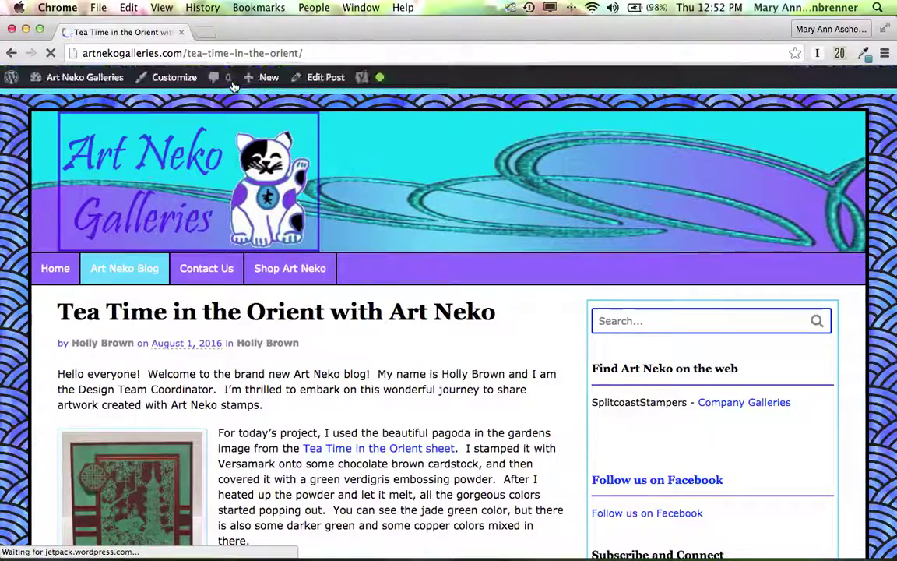
{"action": "scroll", "coordinate": [400, 336], "scroll_direction": "down", "scroll_amount": 10}
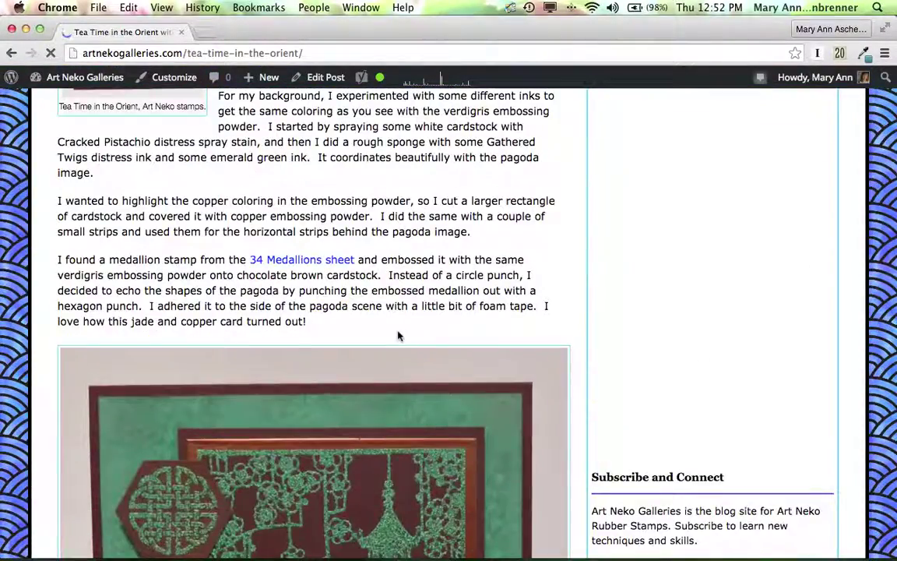
{"action": "scroll", "coordinate": [397, 336], "scroll_direction": "down", "scroll_amount": 10}
{"action": "scroll", "coordinate": [398, 335], "scroll_direction": "down", "scroll_amount": 5}
{"action": "scroll", "coordinate": [398, 337], "scroll_direction": "up", "scroll_amount": 6}
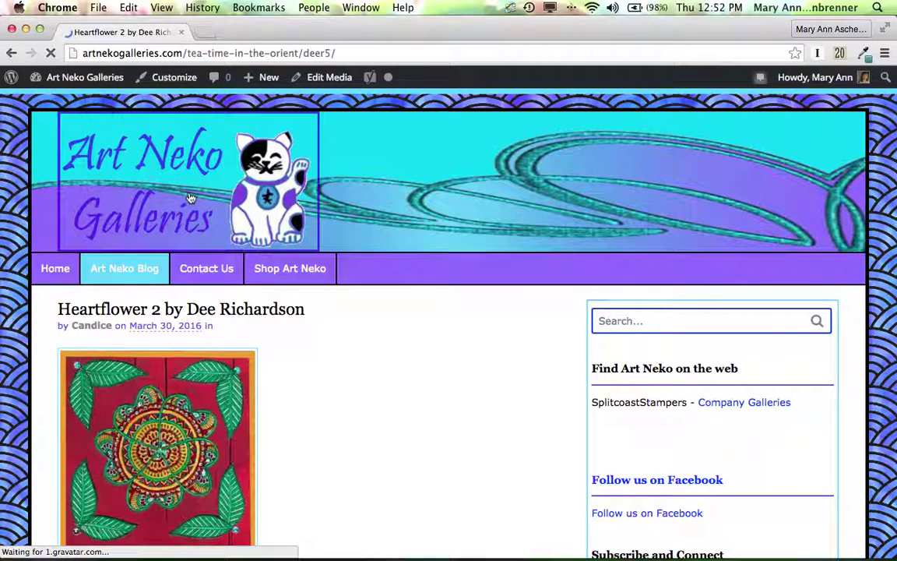
{"action": "scroll", "coordinate": [301, 361], "scroll_direction": "down", "scroll_amount": 2}
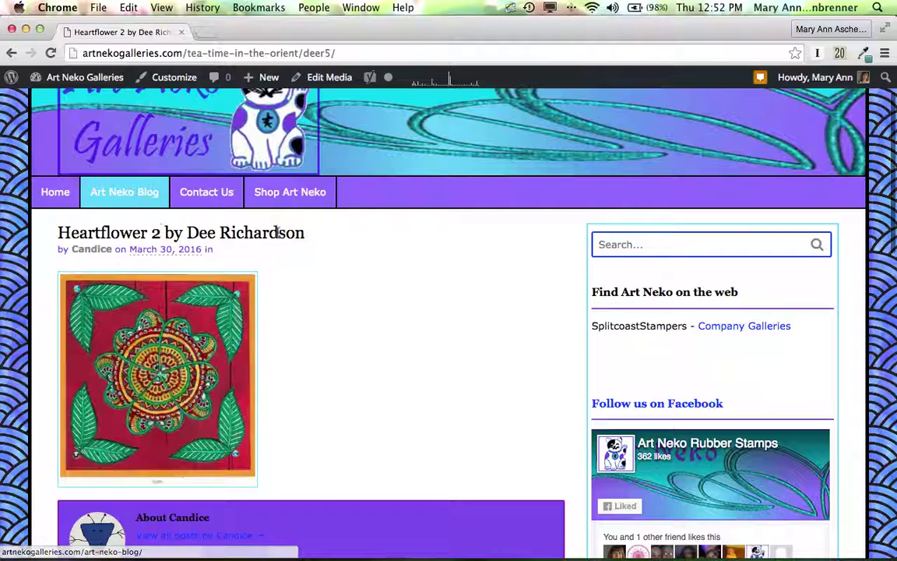
{"action": "left_click", "coordinate": [168, 348]}
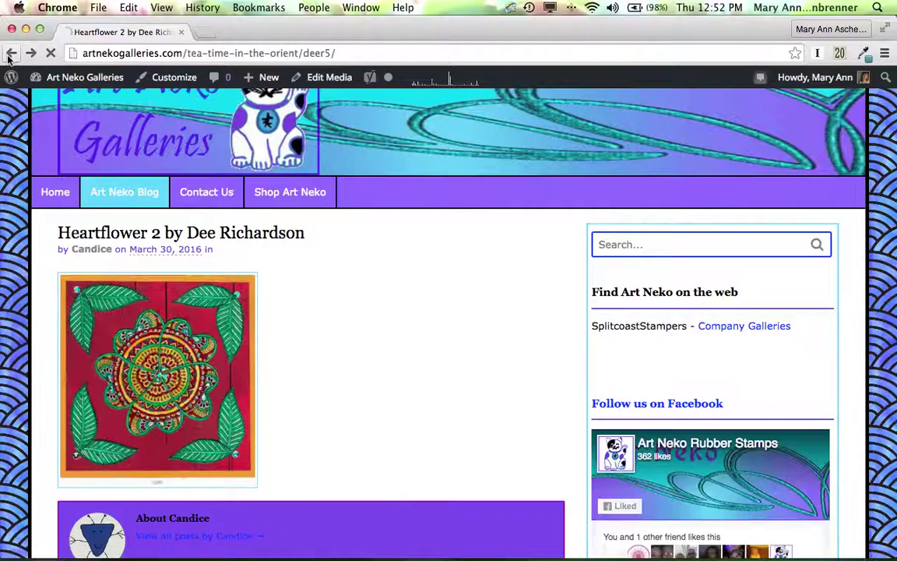
{"action": "left_click", "coordinate": [10, 54]}
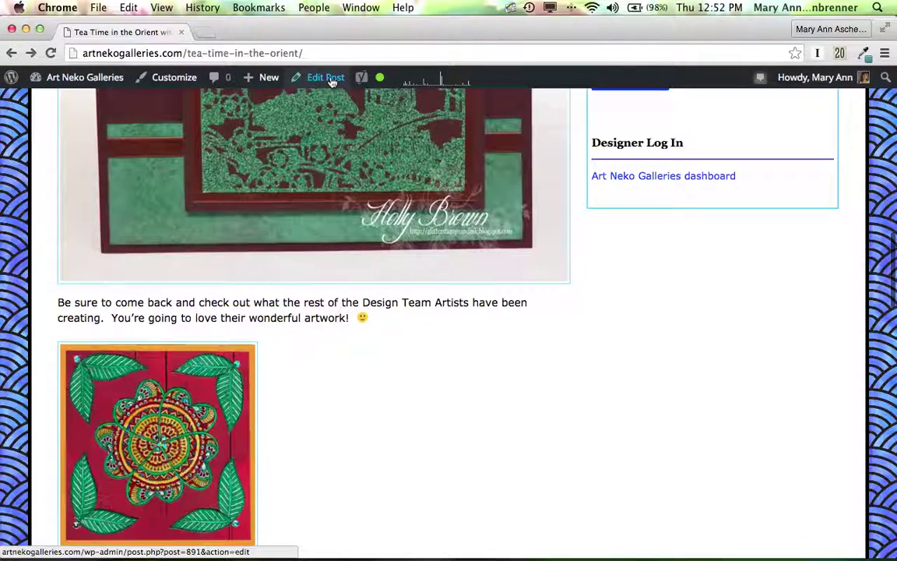
- Reopen the Tea Time in the Orient post in the editor and select the Heartflower image
{"action": "left_click", "coordinate": [326, 78]}
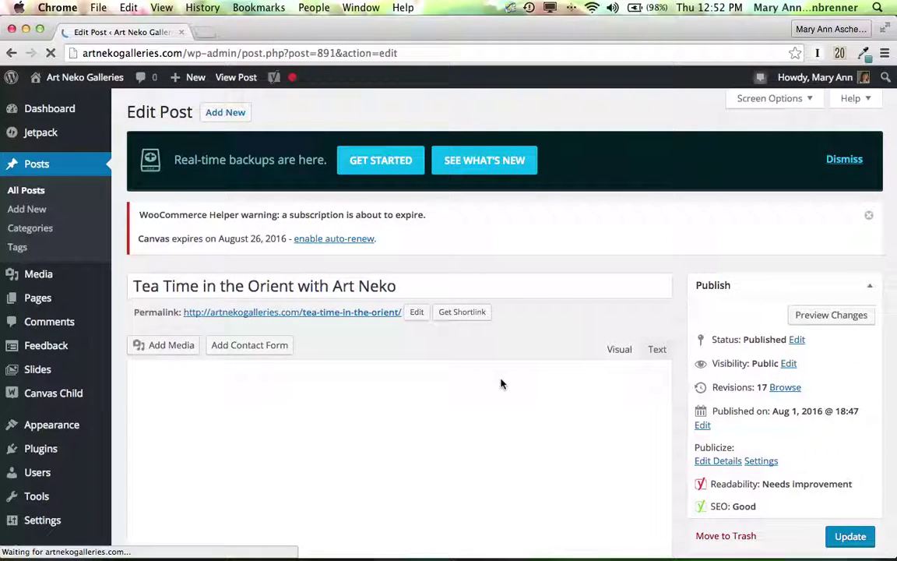
{"action": "scroll", "coordinate": [501, 381], "scroll_direction": "down", "scroll_amount": 5}
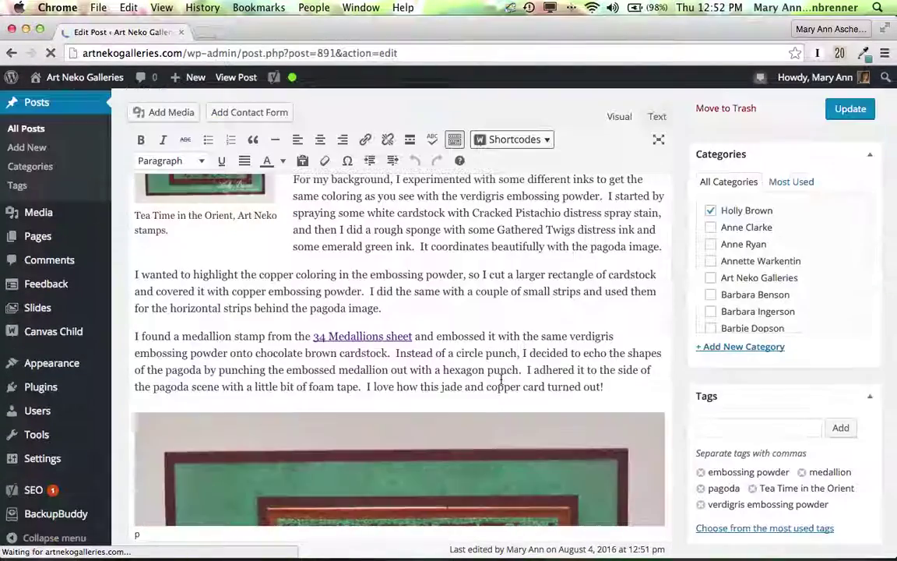
{"action": "scroll", "coordinate": [501, 382], "scroll_direction": "down", "scroll_amount": 10}
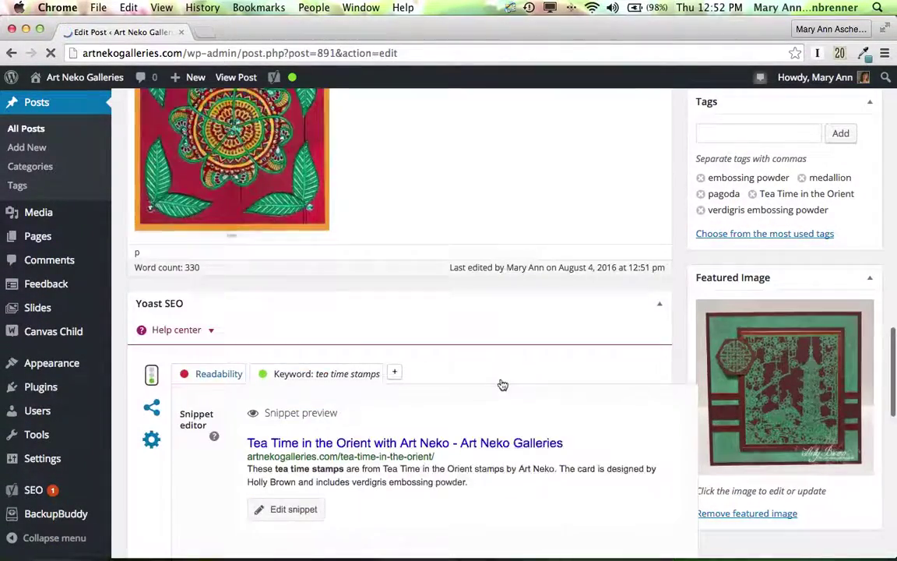
{"action": "scroll", "coordinate": [502, 384], "scroll_direction": "up", "scroll_amount": 4}
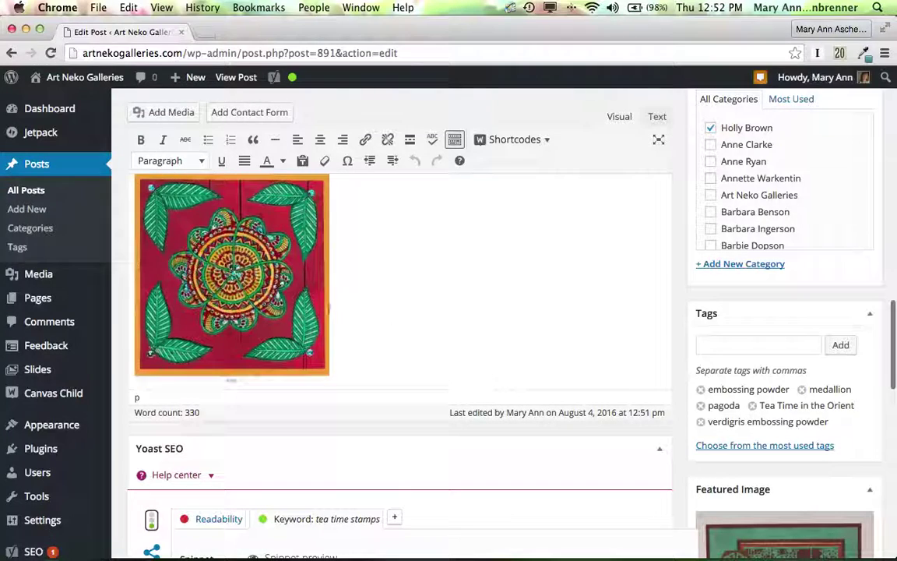
{"action": "scroll", "coordinate": [276, 280], "scroll_direction": "up", "scroll_amount": 2}
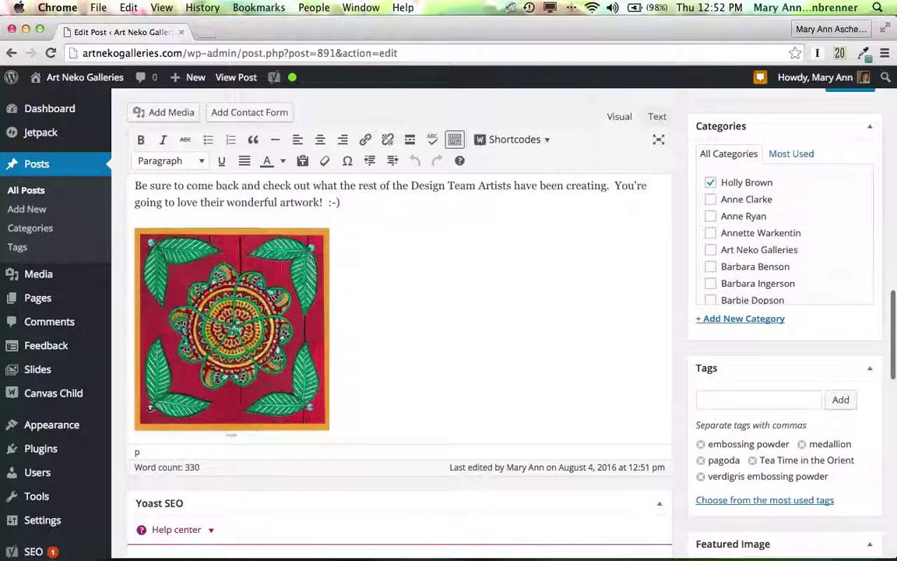
{"action": "left_click", "coordinate": [282, 268]}
{"action": "left_click", "coordinate": [265, 208]}
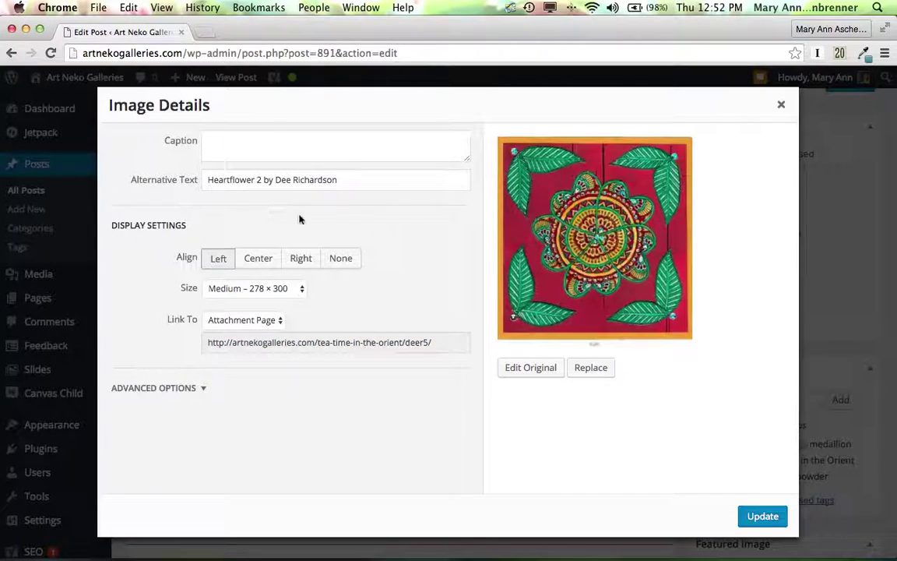
{"action": "left_click", "coordinate": [281, 324]}
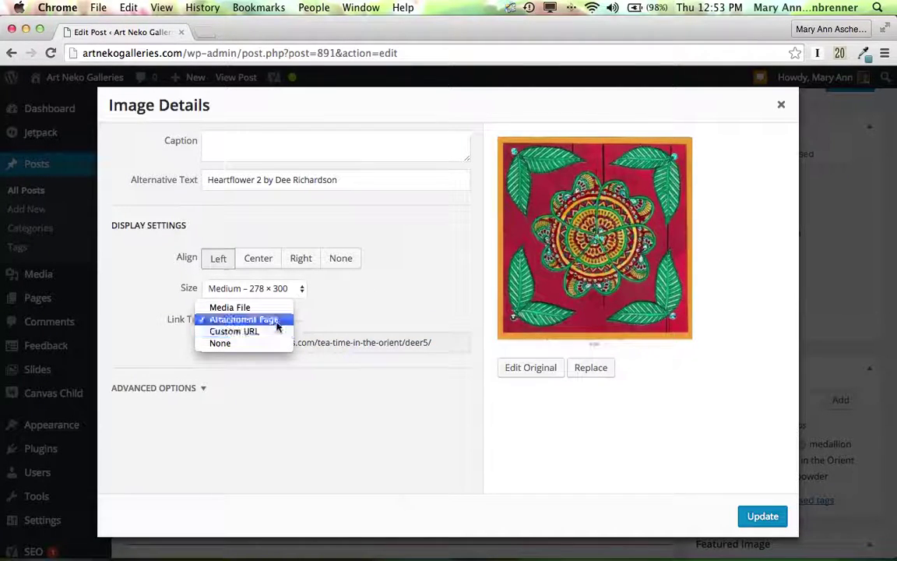
{"action": "left_click", "coordinate": [277, 320]}
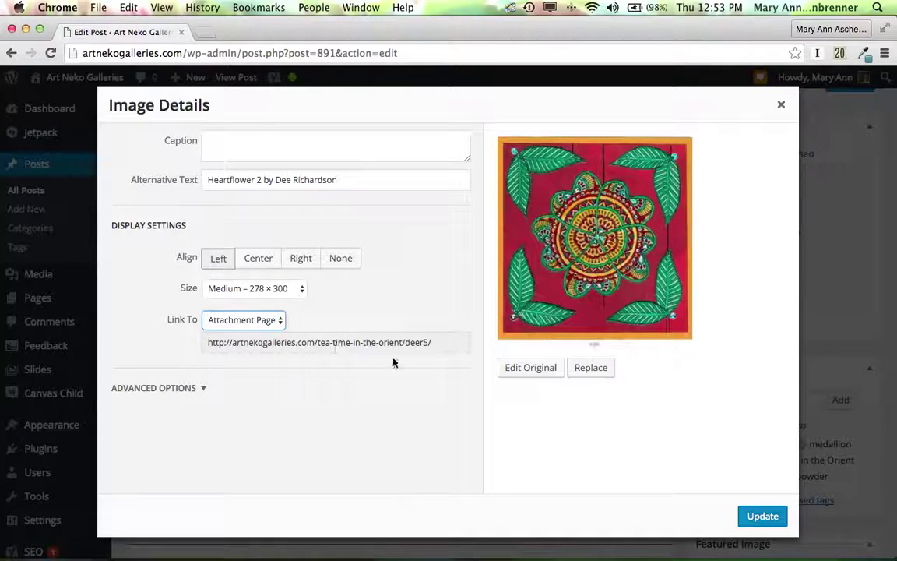
{"action": "left_click", "coordinate": [760, 517]}
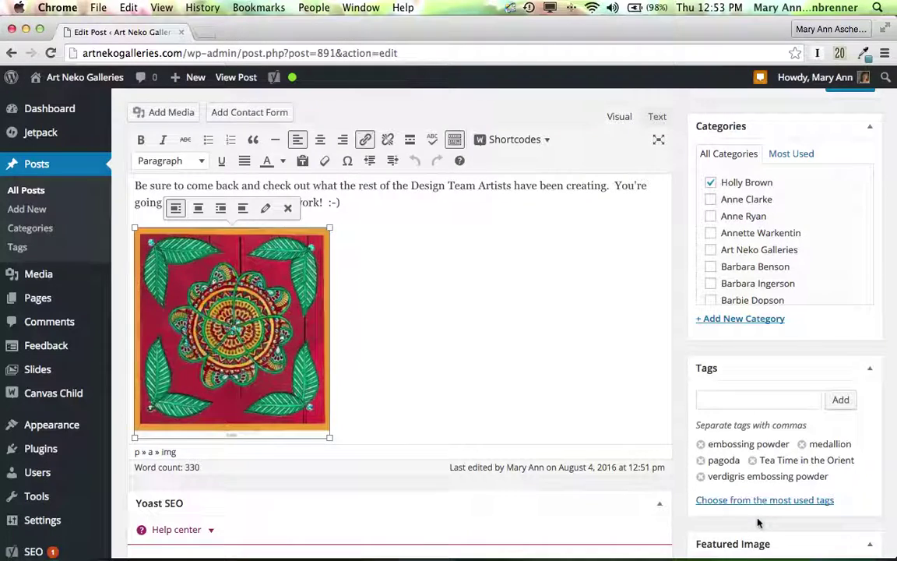
{"action": "scroll", "coordinate": [779, 175], "scroll_direction": "up", "scroll_amount": 3}
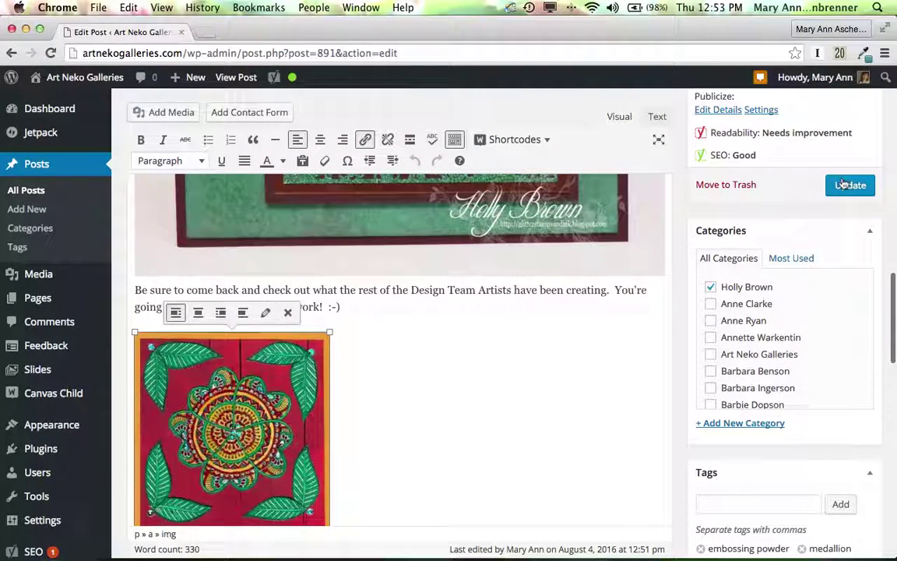